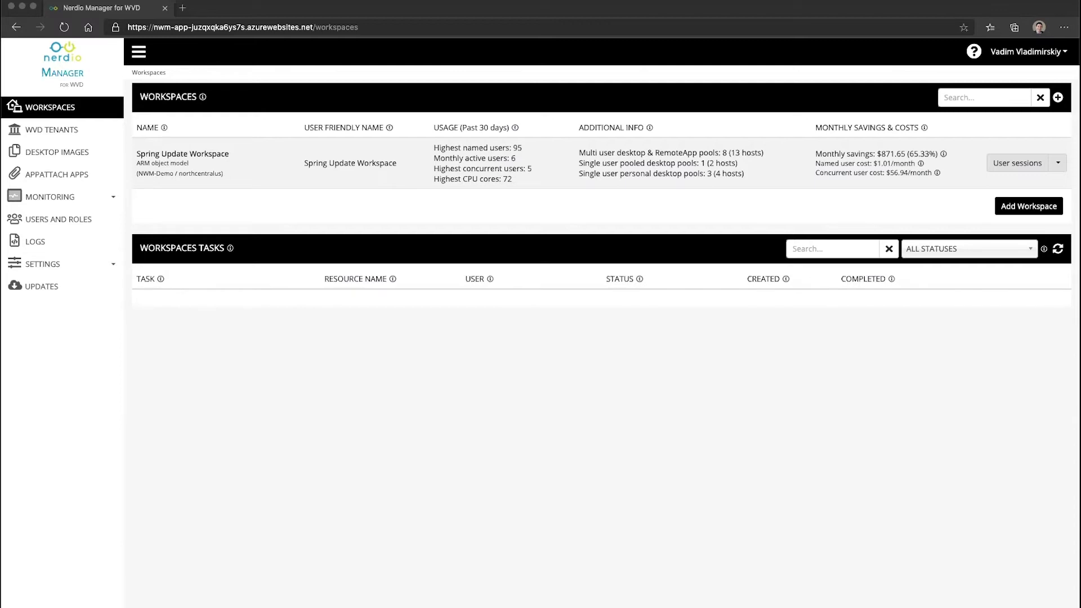
# - In Spring Update Workspace, open the Marketing host pool's Manage Hosts actions for Resize/Re-image
pyautogui.click(201, 158)
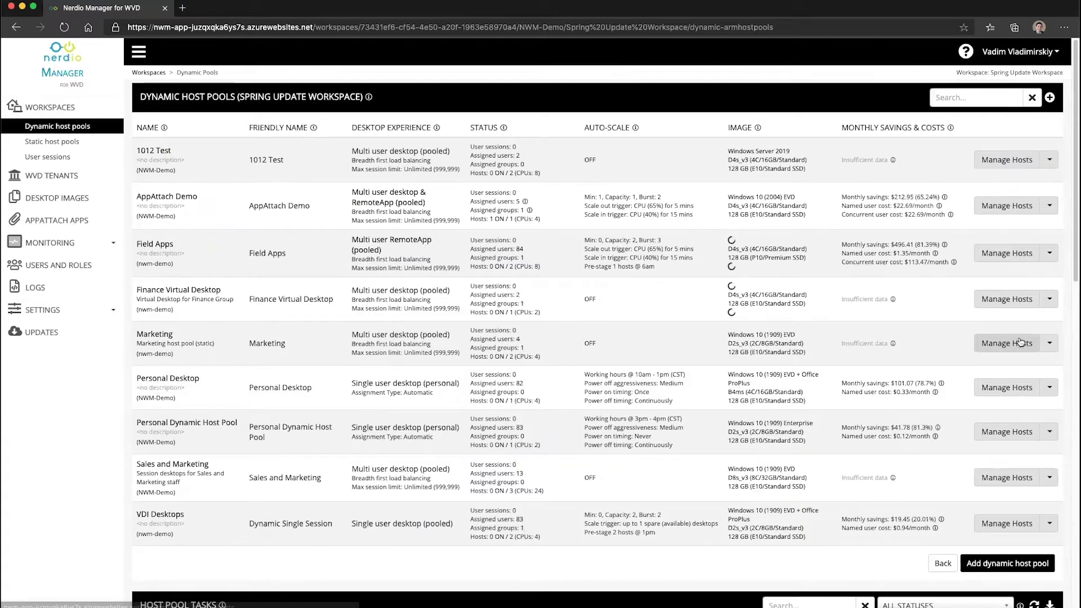
pyautogui.click(1049, 343)
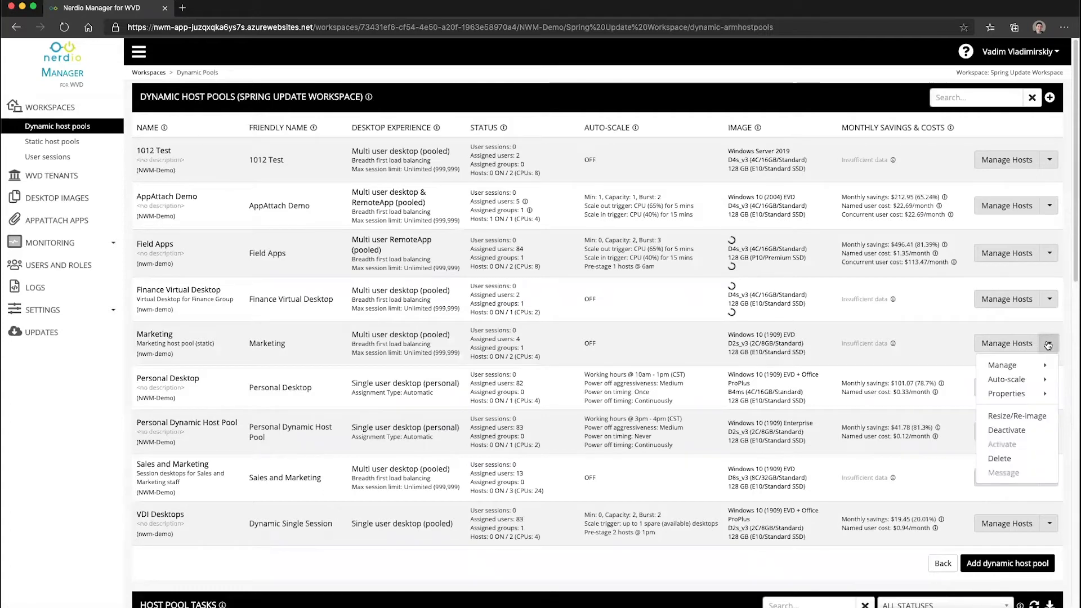
# - Re-image Marketing with Windows 10 (2004) EVD + Office ProPlus (multi-session), keeping VM size and OS disk at No change
pyautogui.click(1031, 423)
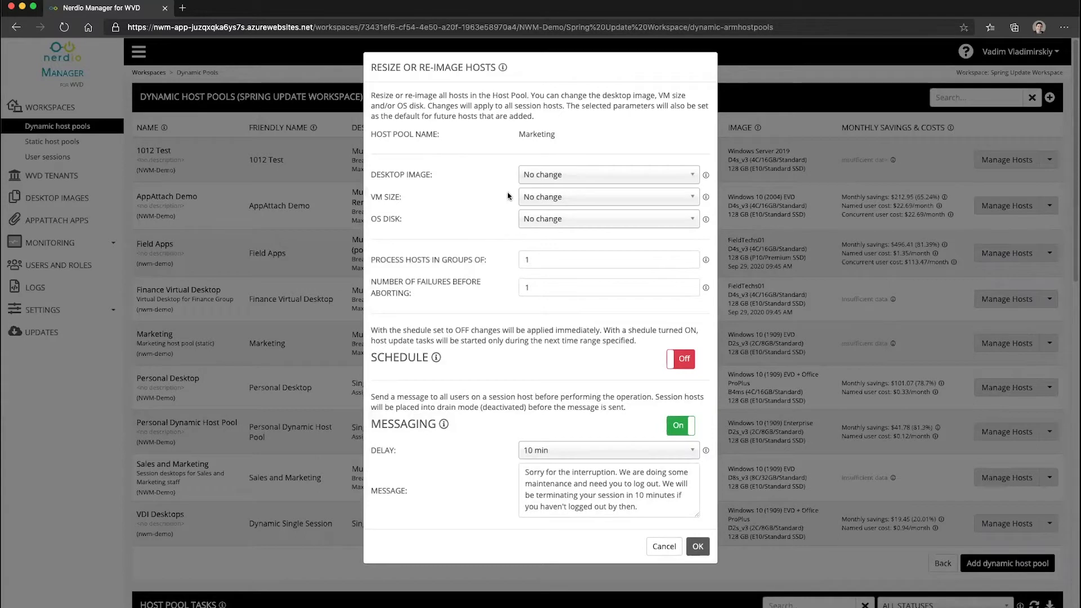
pyautogui.click(548, 174)
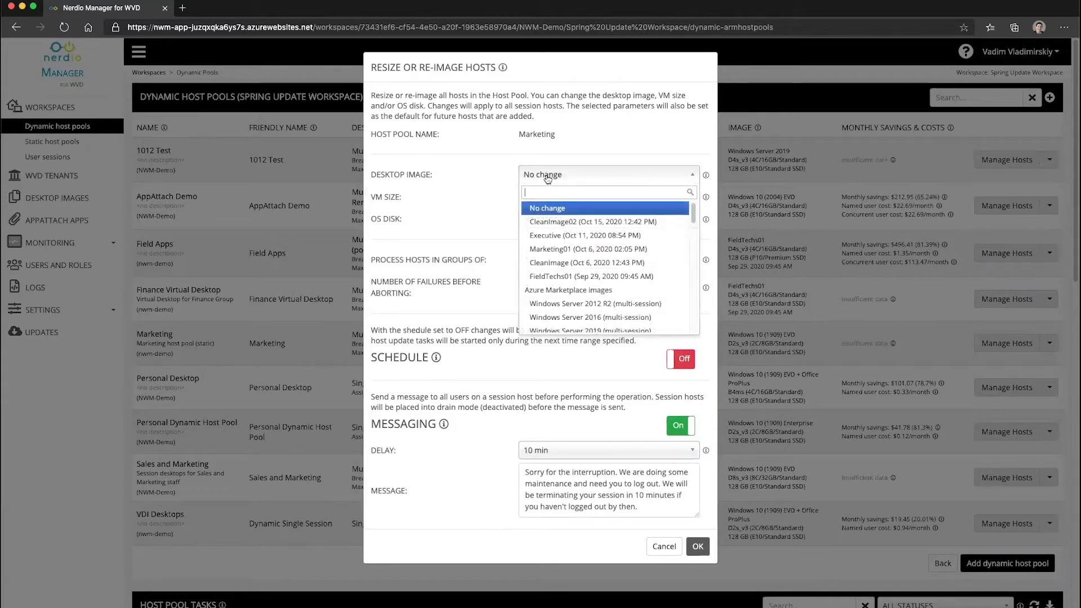
pyautogui.click(488, 190)
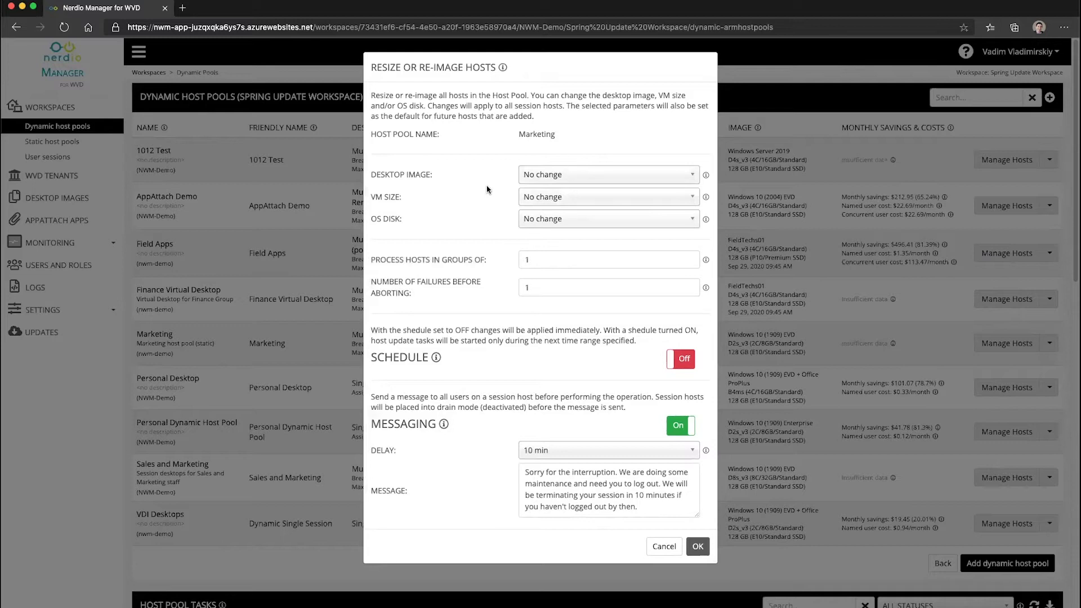
pyautogui.click(575, 177)
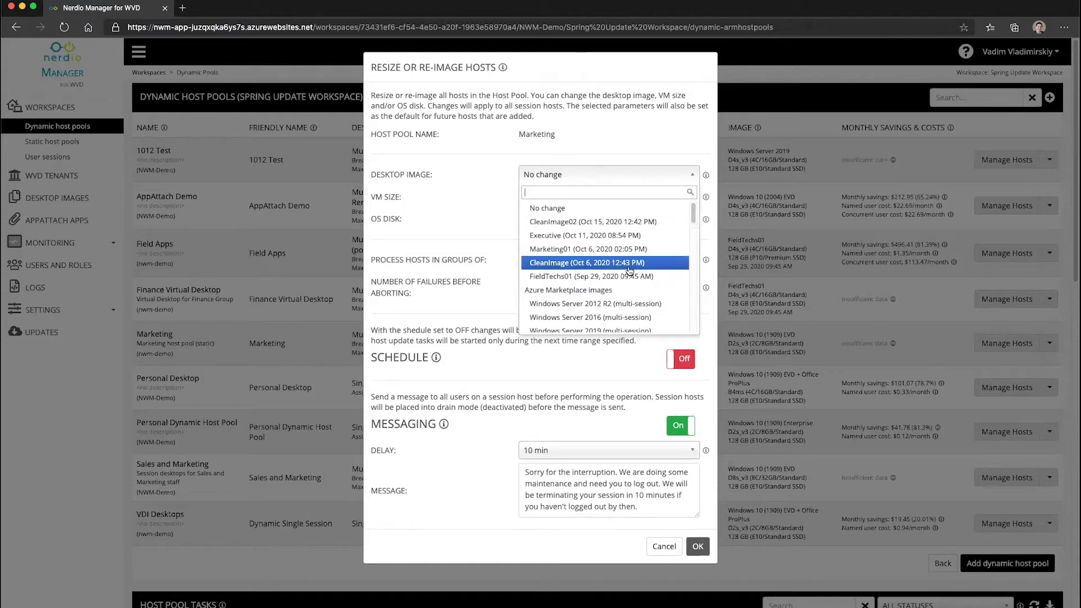
pyautogui.scroll(-10, 630, 270)
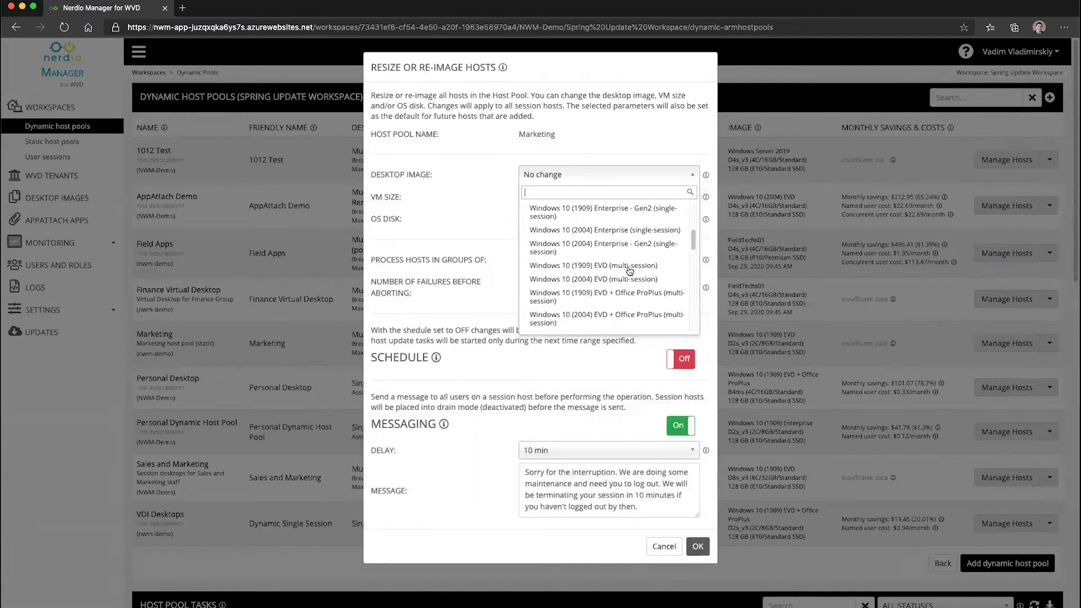
pyautogui.scroll(-1, 597, 274)
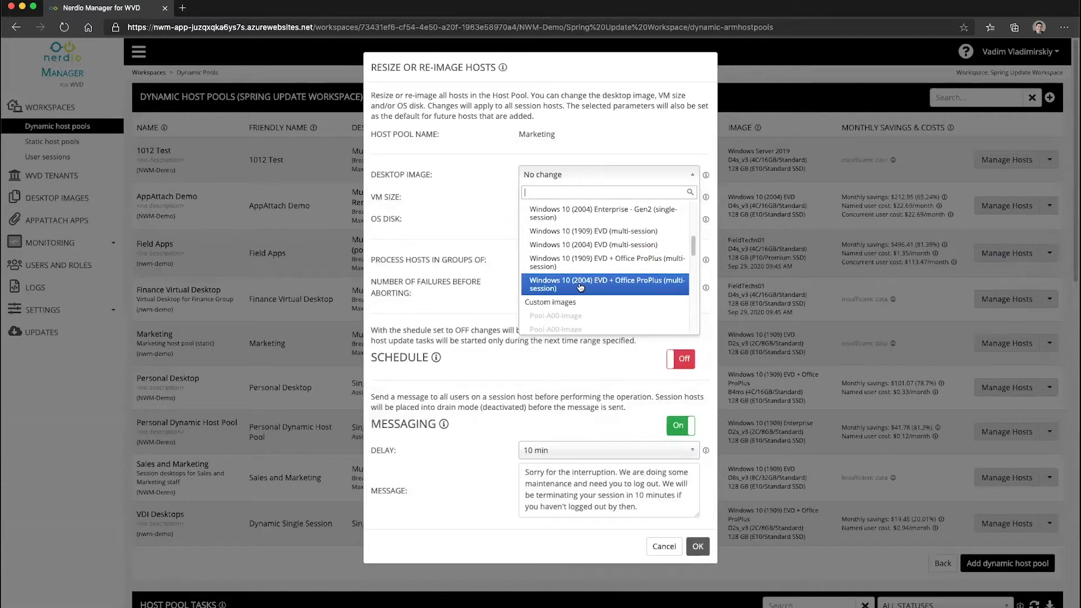
pyautogui.click(614, 285)
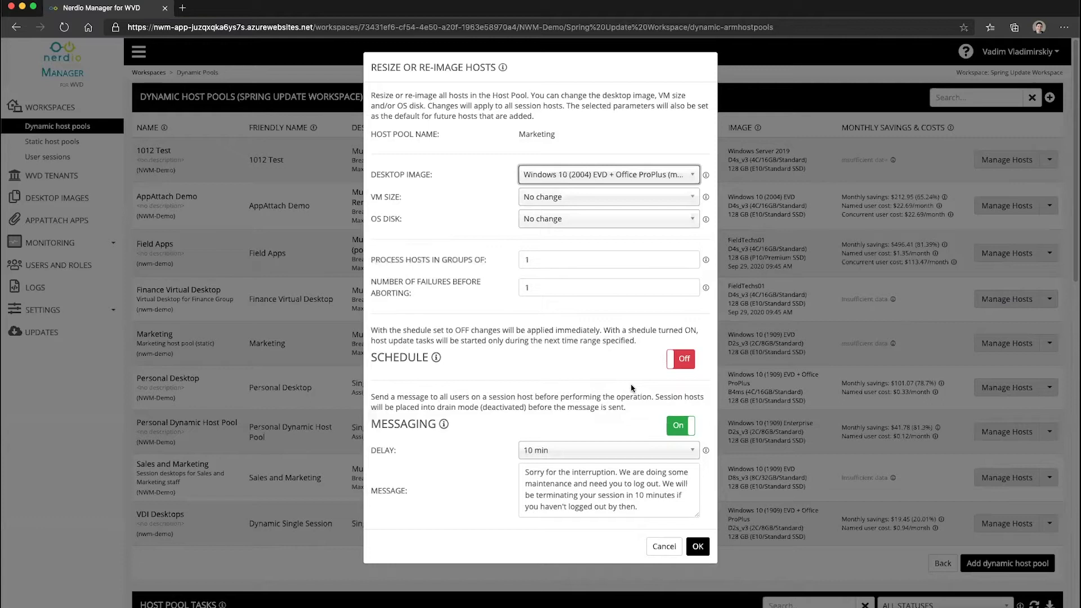
pyautogui.click(554, 197)
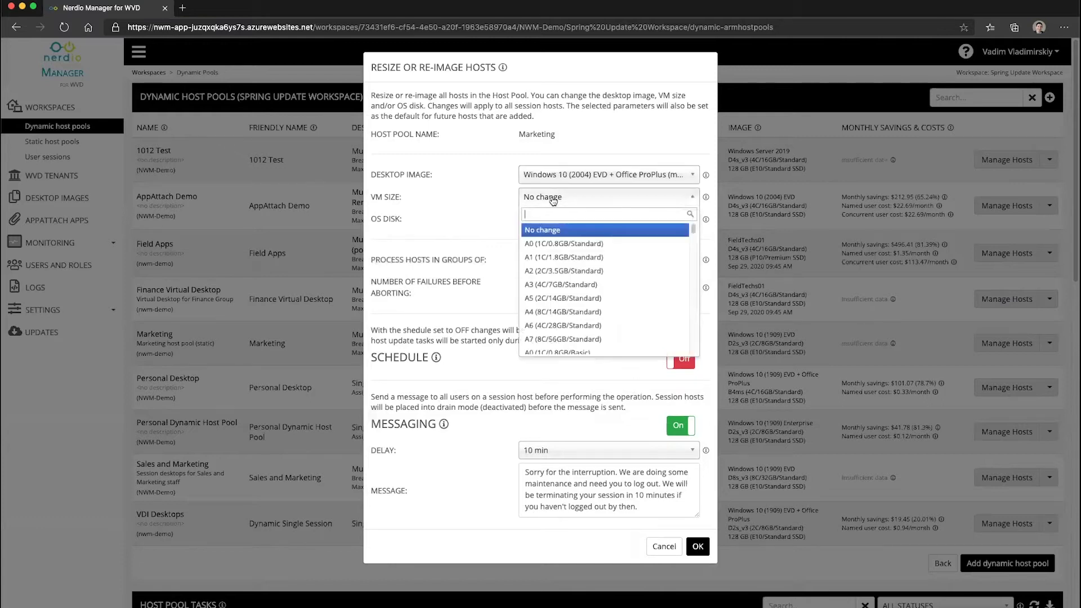
pyautogui.click(483, 184)
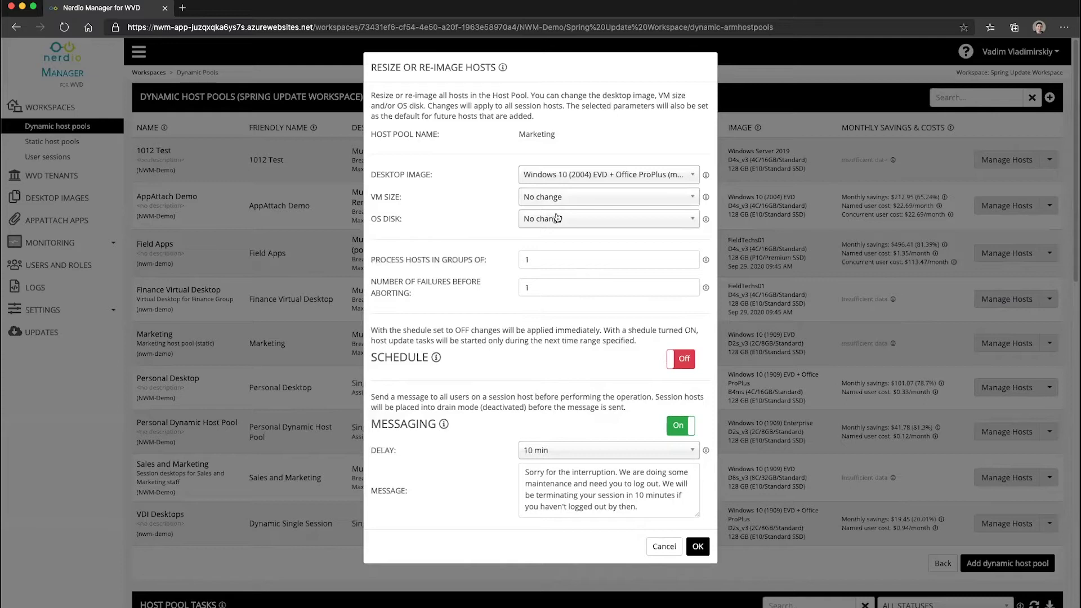
pyautogui.click(558, 219)
pyautogui.click(489, 223)
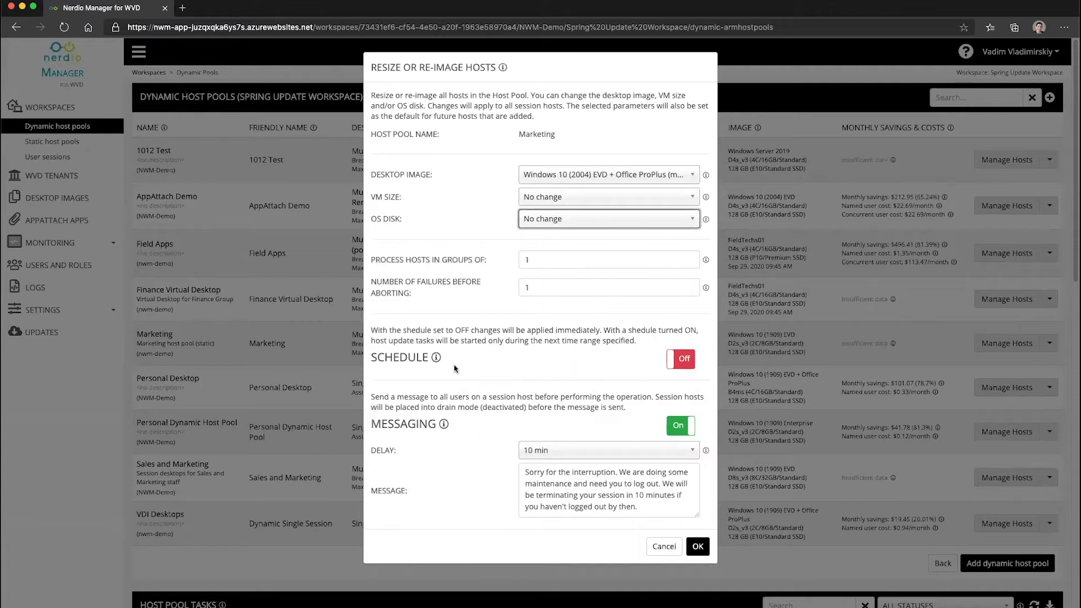
# - Turn the schedule On and review its 10/19/2020 start date, Central Time zone and 12–7 a.m. window
pyautogui.click(681, 360)
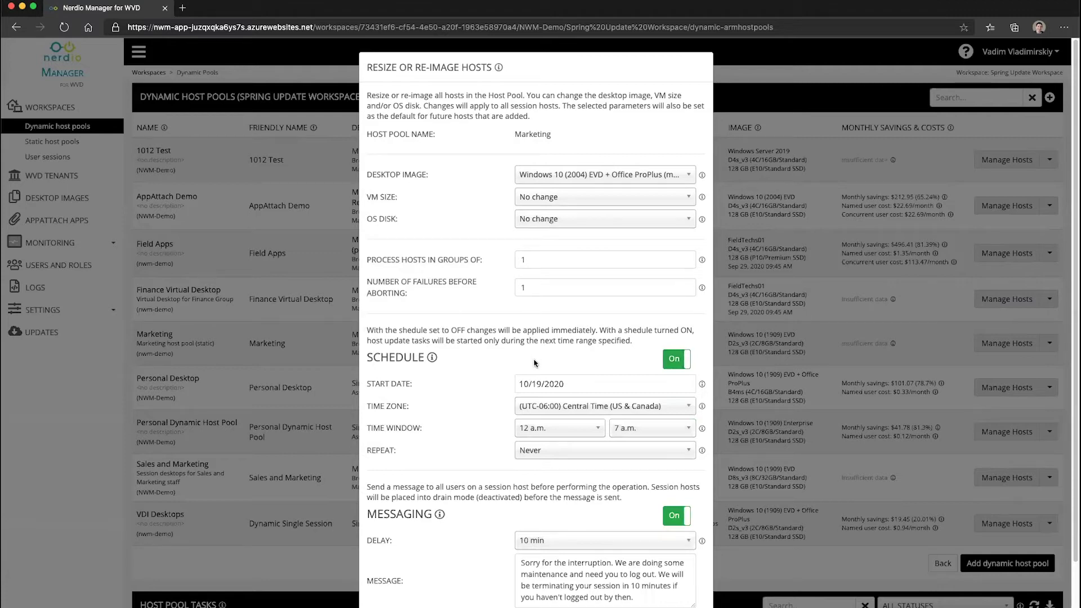
pyautogui.scroll(-1, 535, 363)
pyautogui.scroll(-3, 642, 324)
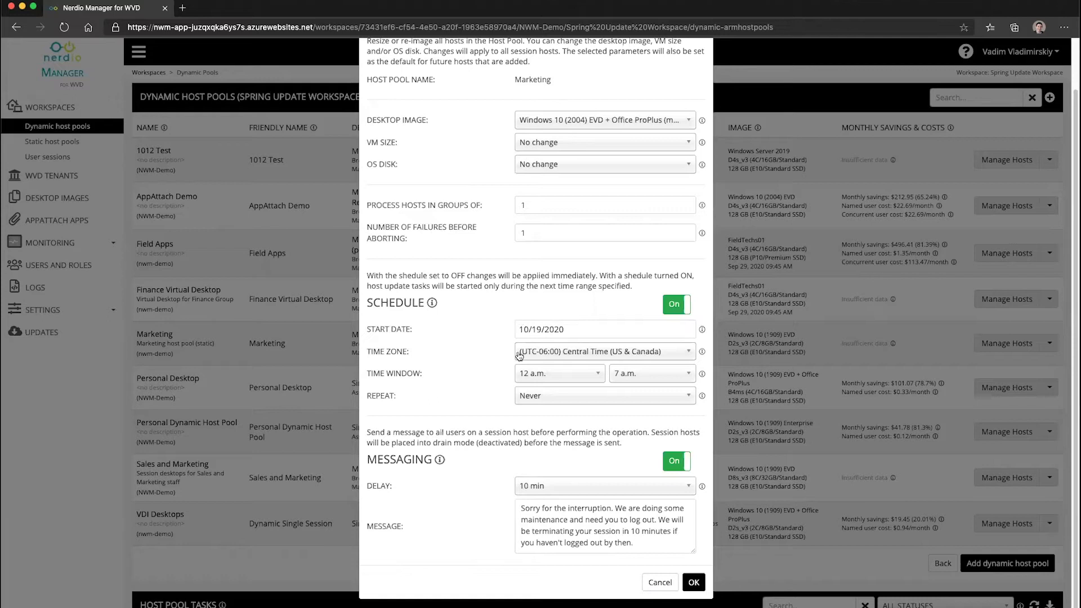
pyautogui.doubleClick(379, 399)
pyautogui.click(538, 329)
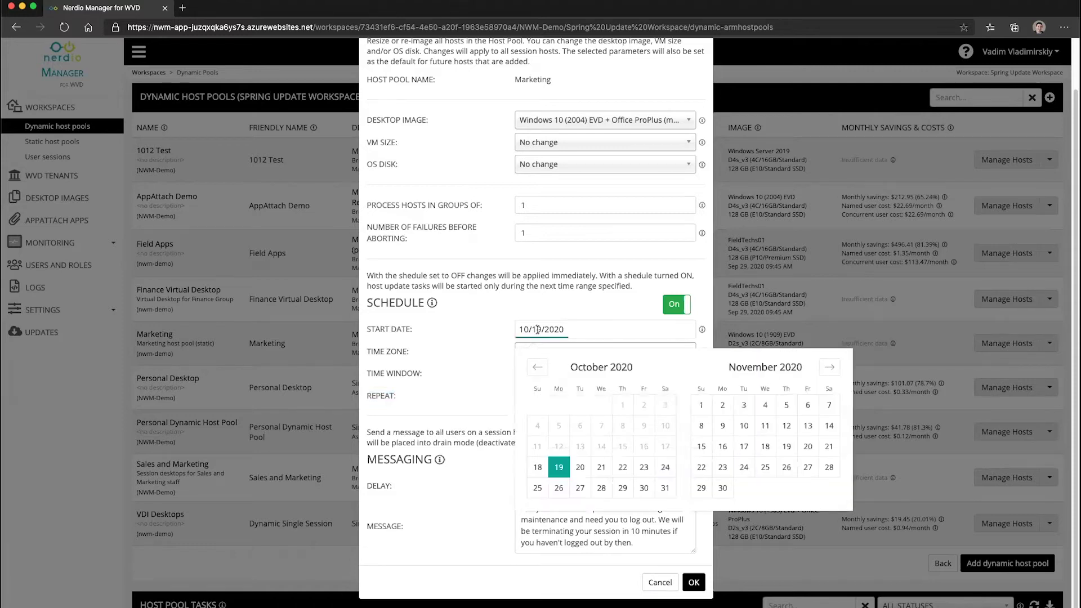
pyautogui.click(448, 336)
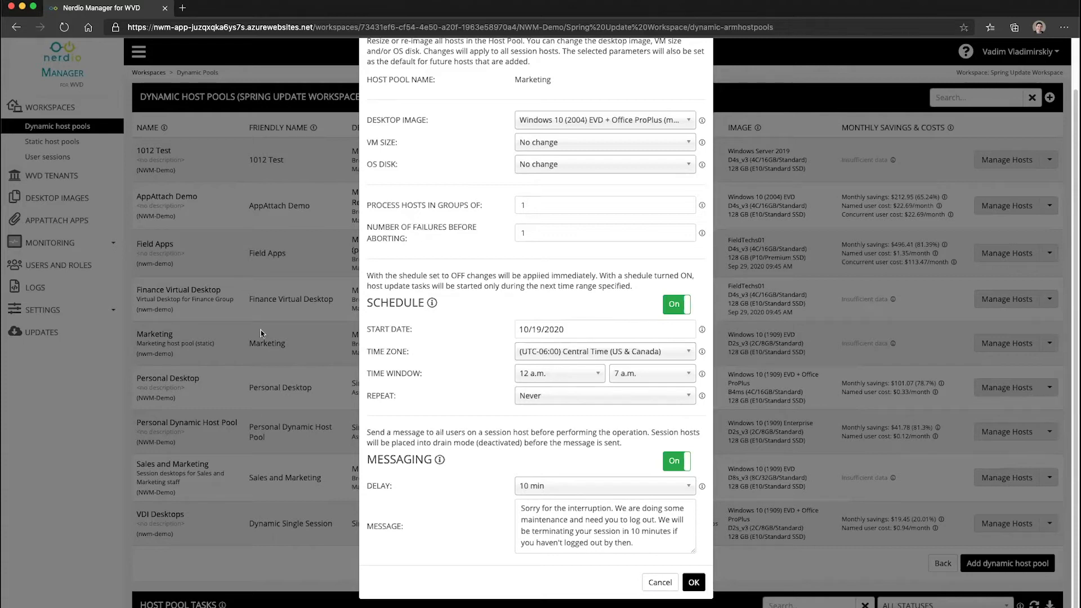
# - Schedule the re-image weekly on Sundays, 1 a.m. to 5 a.m., starting October 25, 2020
pyautogui.click(559, 371)
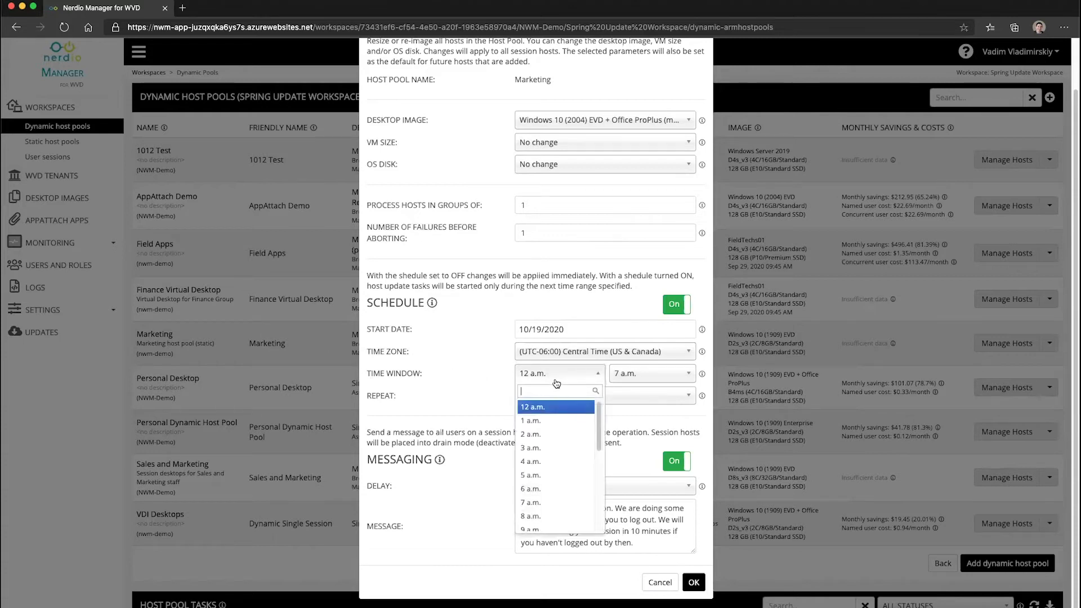
pyautogui.click(542, 423)
pyautogui.click(661, 373)
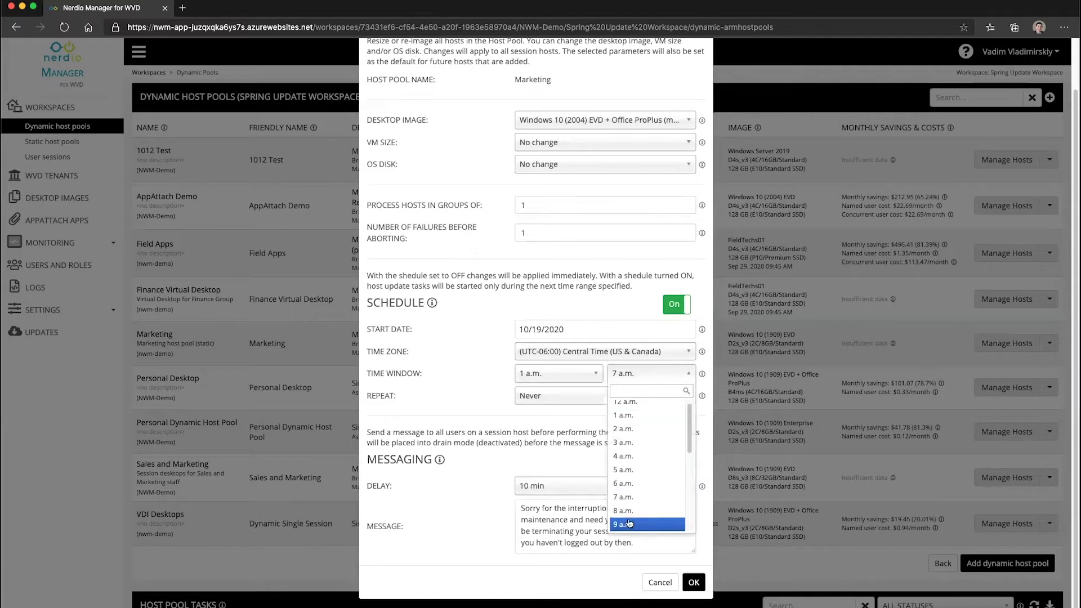
pyautogui.click(626, 469)
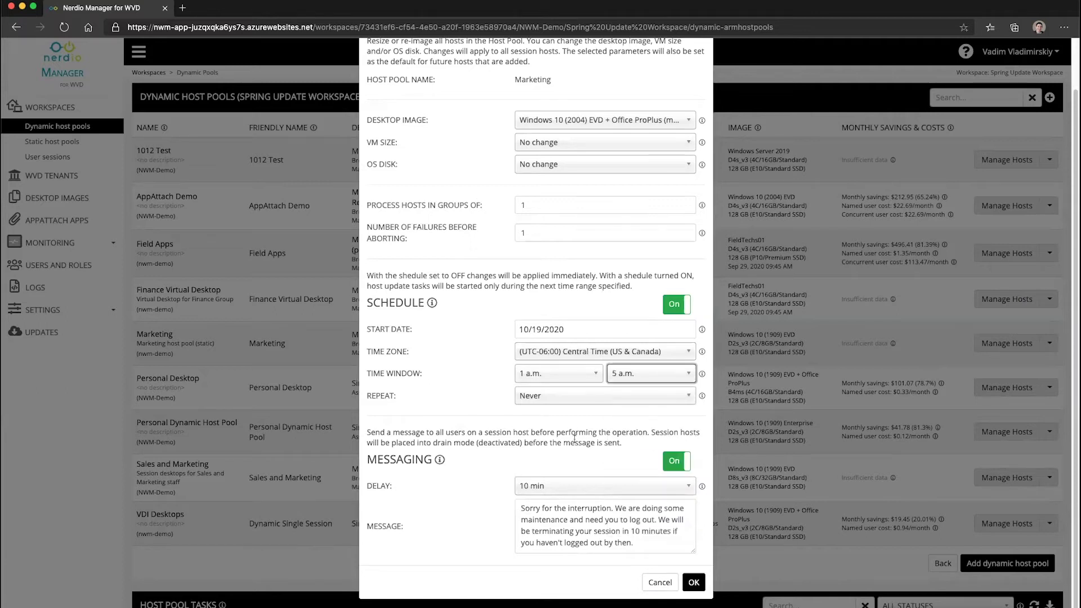
pyautogui.click(550, 403)
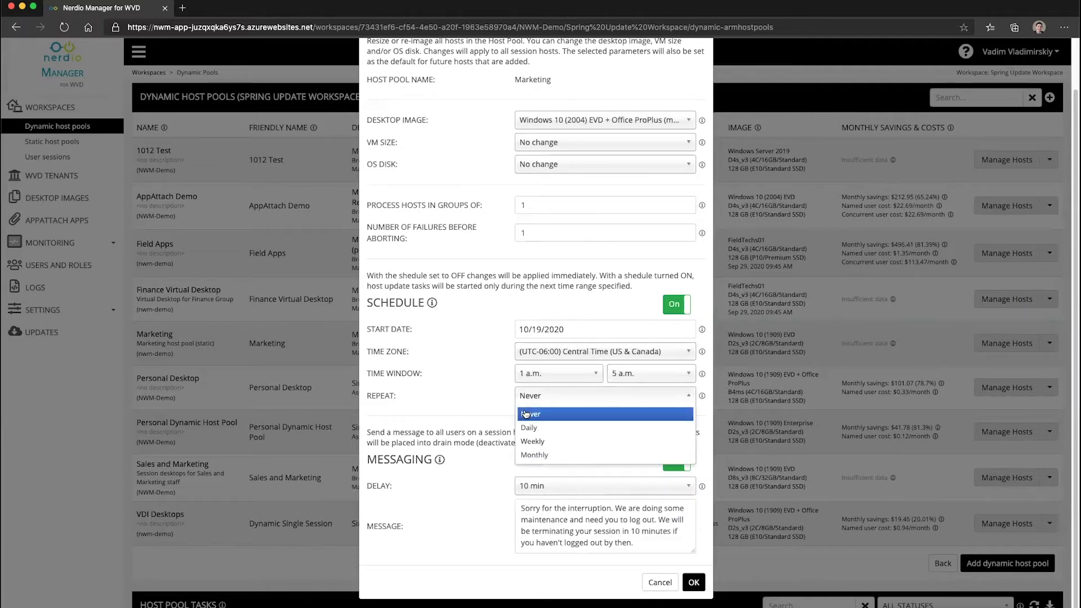
pyautogui.click(535, 442)
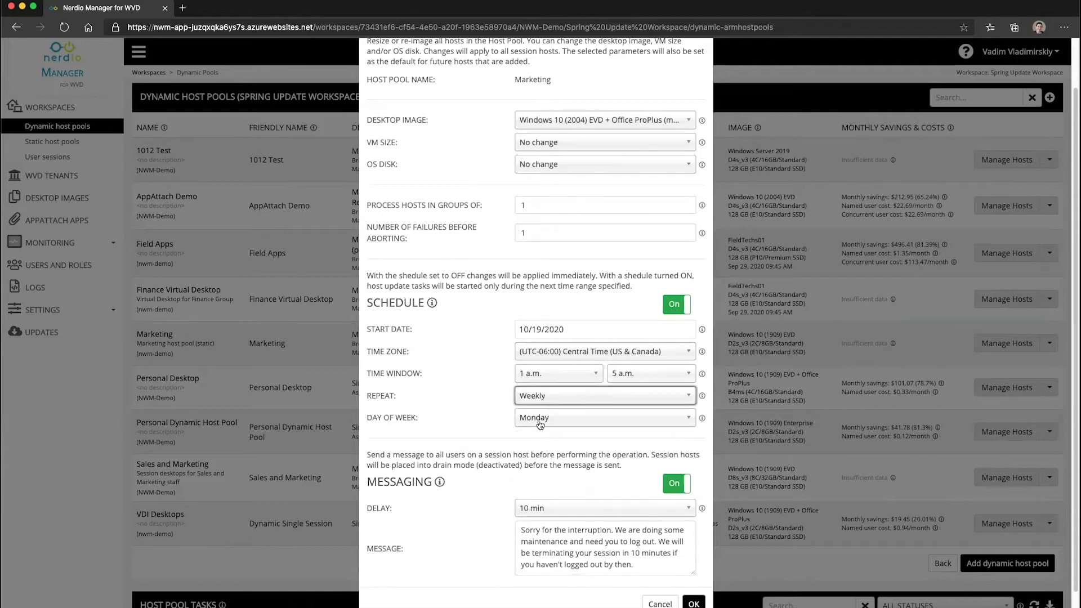
pyautogui.click(539, 421)
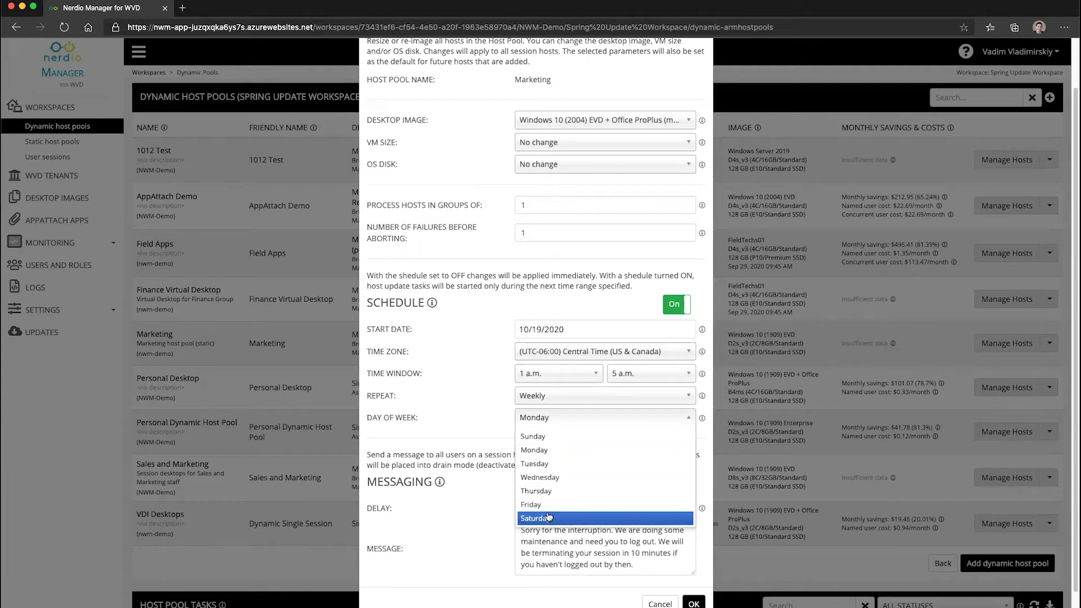
pyautogui.click(547, 437)
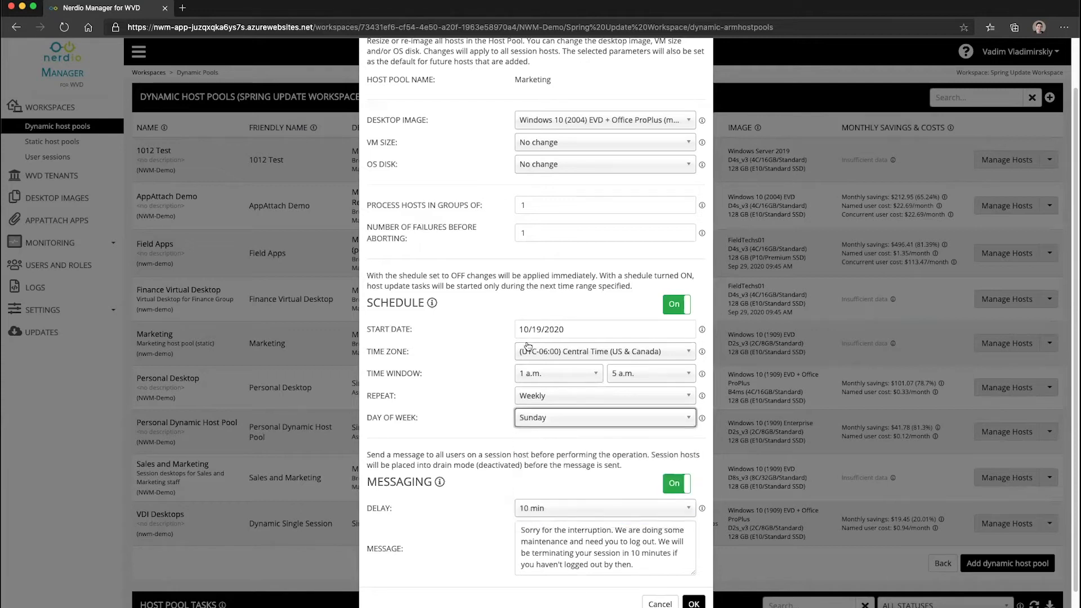
pyautogui.click(542, 332)
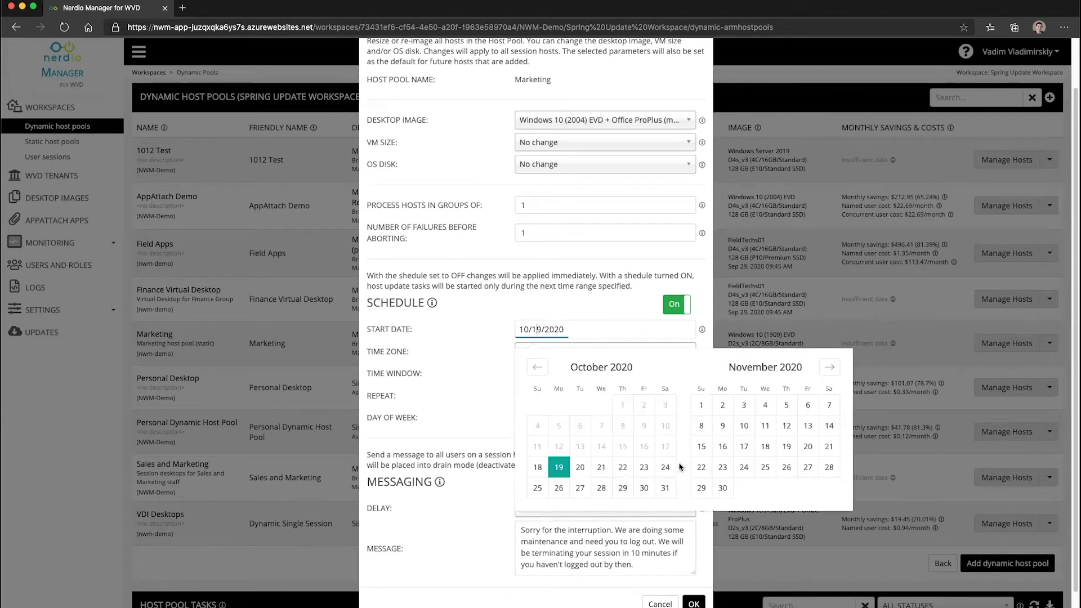
pyautogui.click(538, 488)
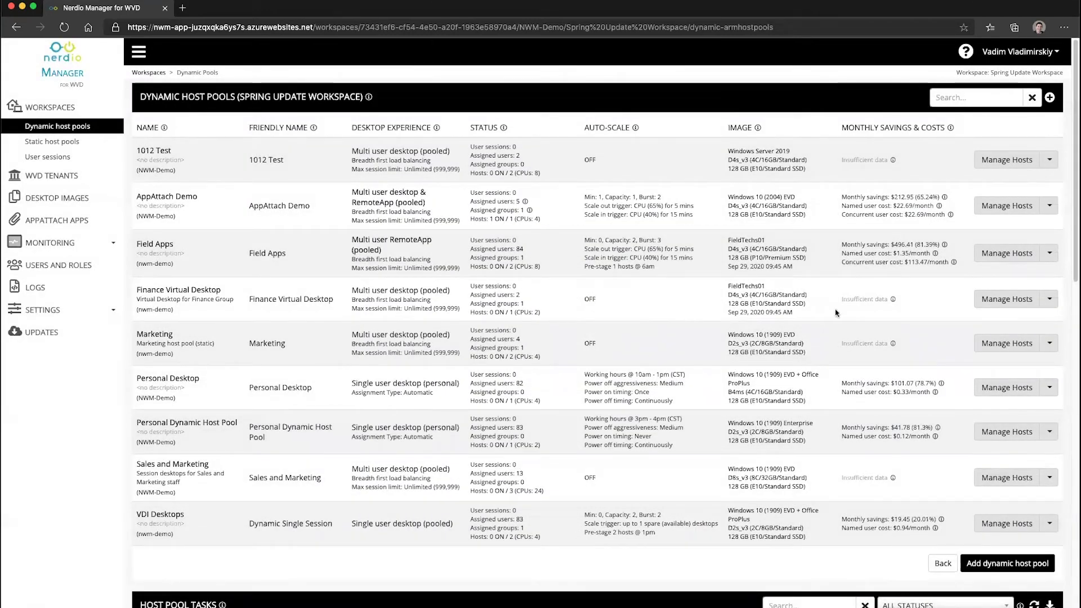
# - Reopen Marketing's Resize/Re-image settings and check the active schedule notice with next run Oct 25, 2020
pyautogui.click(1053, 349)
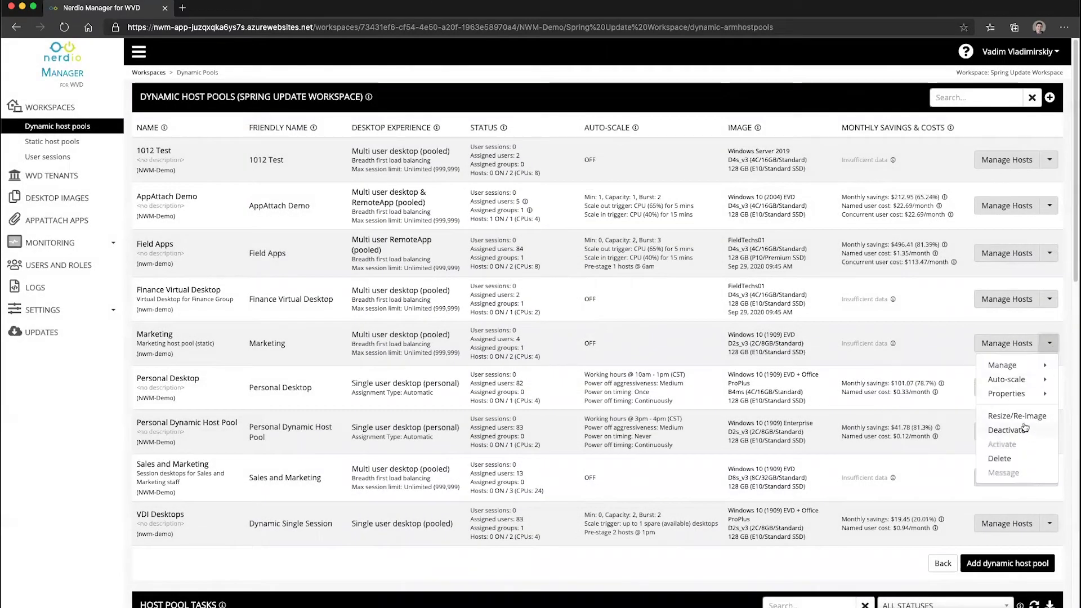
pyautogui.click(1025, 418)
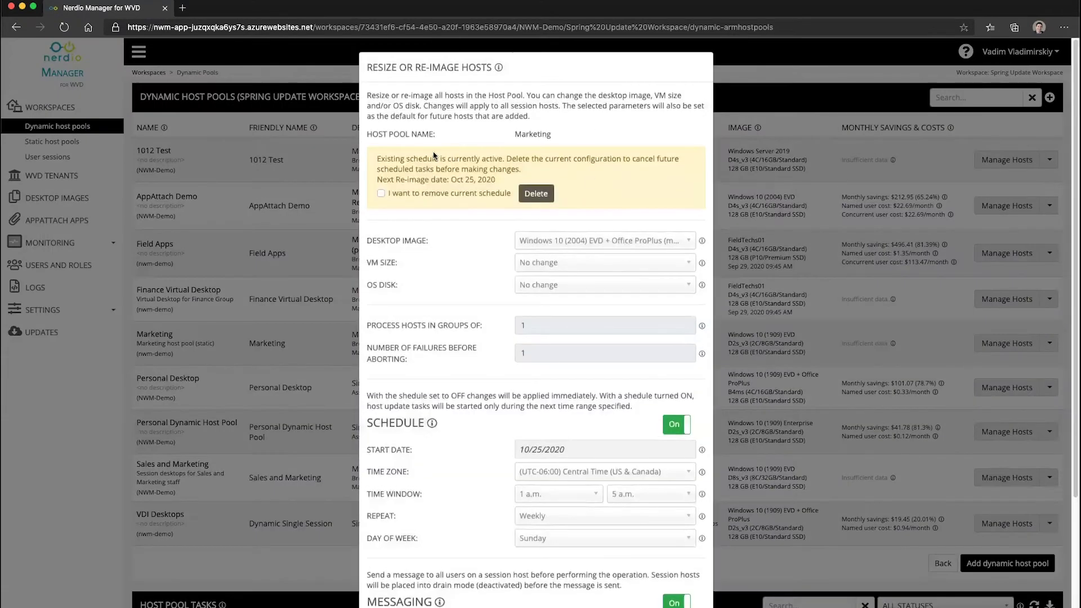
pyautogui.moveTo(378, 158); pyautogui.dragTo(497, 160)
pyautogui.click(608, 158)
pyautogui.moveTo(453, 179); pyautogui.dragTo(495, 180)
# - Tick 'I want to remove current schedule' and delete the existing re-image schedule
pyautogui.scroll(-2, 648, 281)
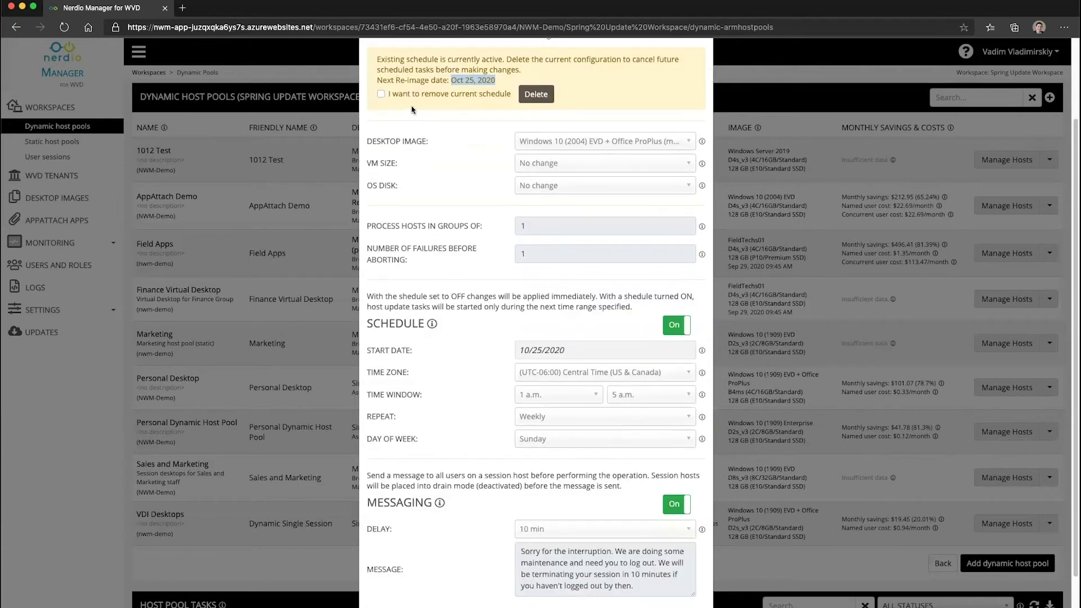
pyautogui.click(381, 95)
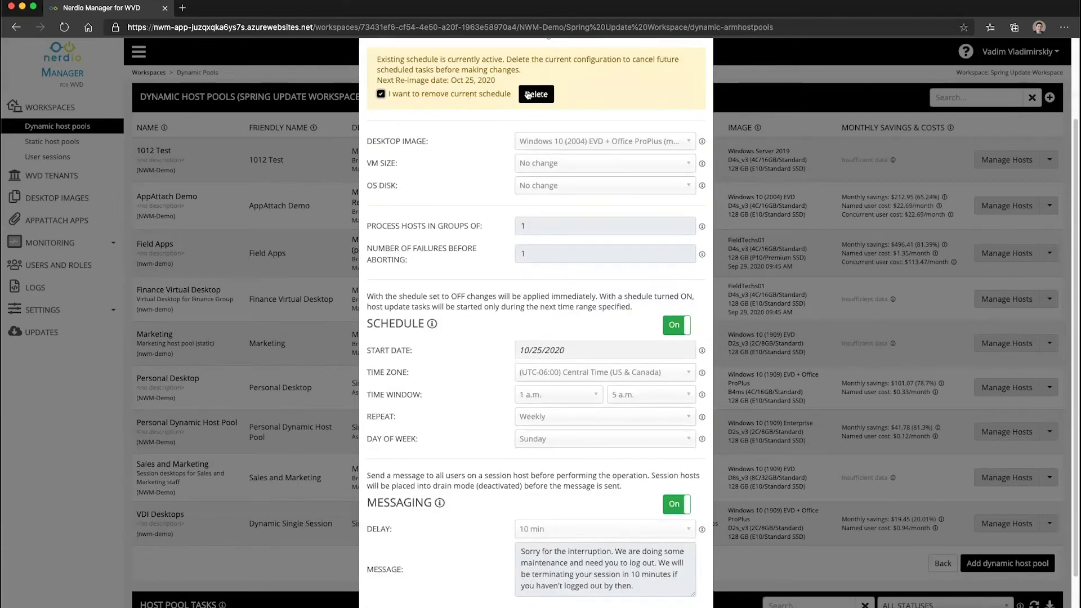
pyautogui.click(536, 94)
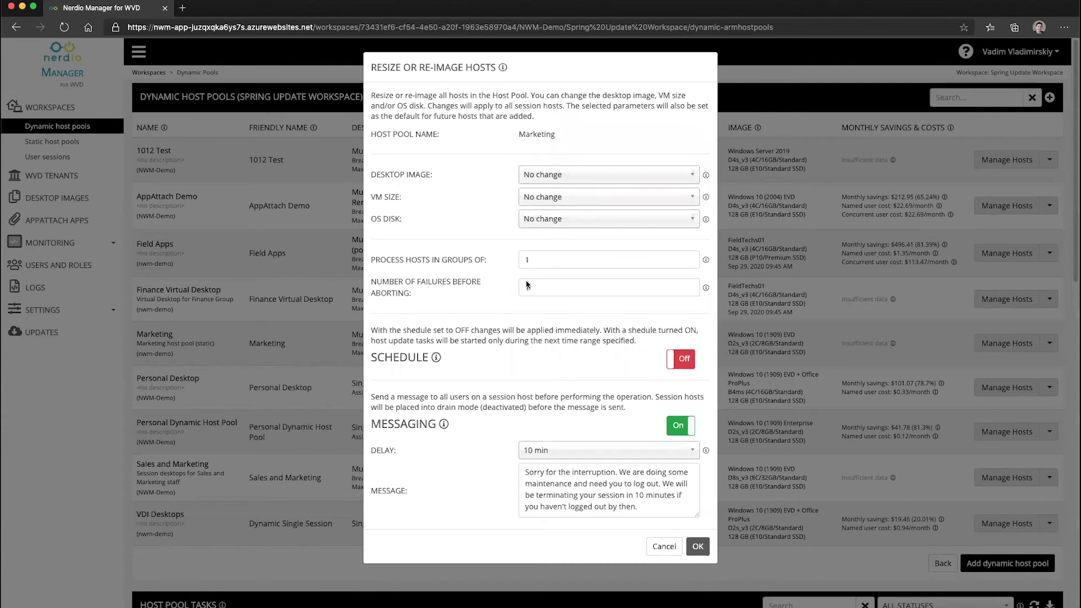